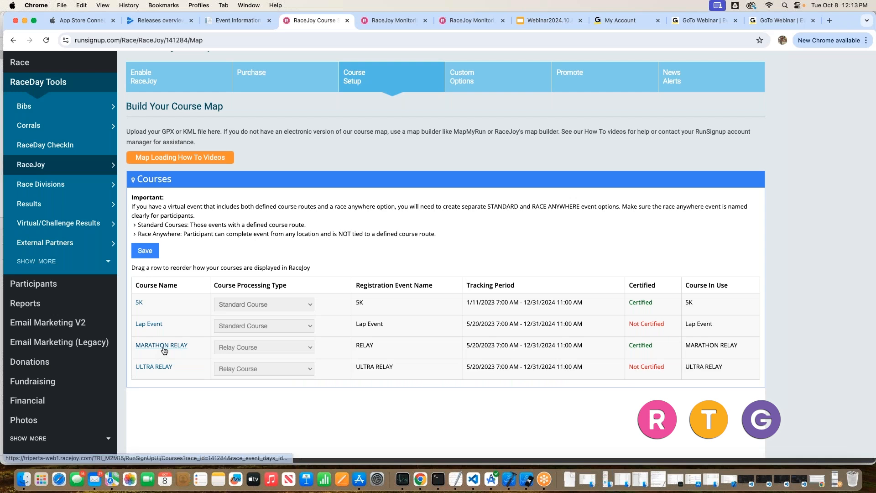
- Open the MARATHON RELAY course map editor and switch it to full screen
click(161, 348)
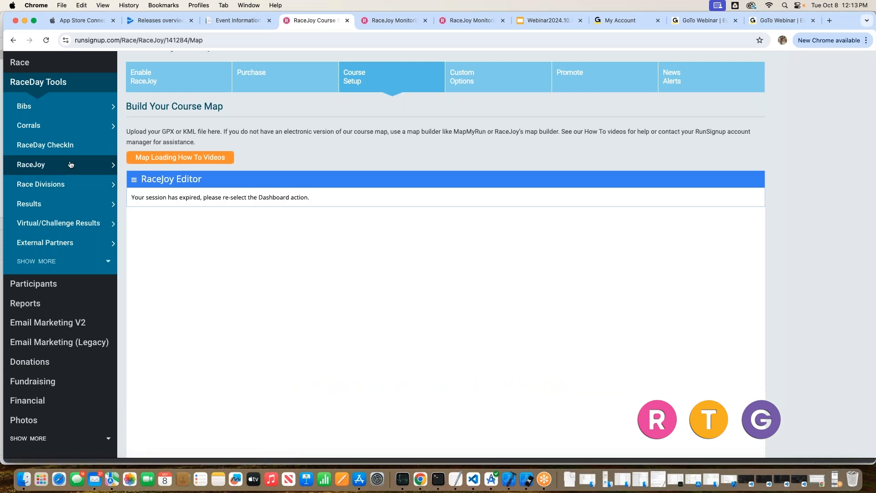
mouse_move(70, 164)
click(139, 197)
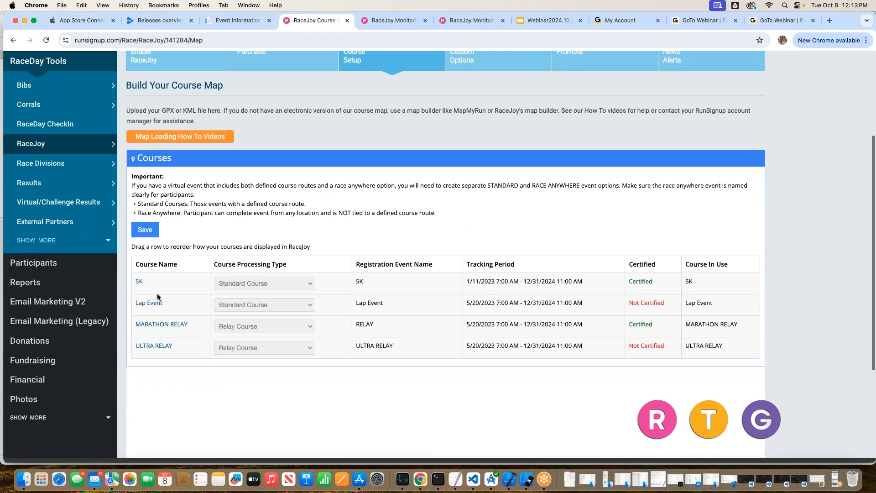
click(154, 322)
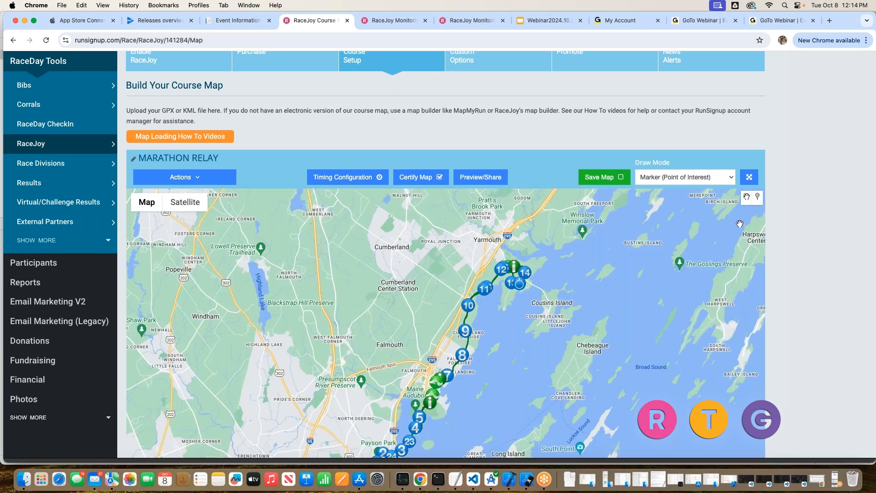
scroll(514, 334, down, 3)
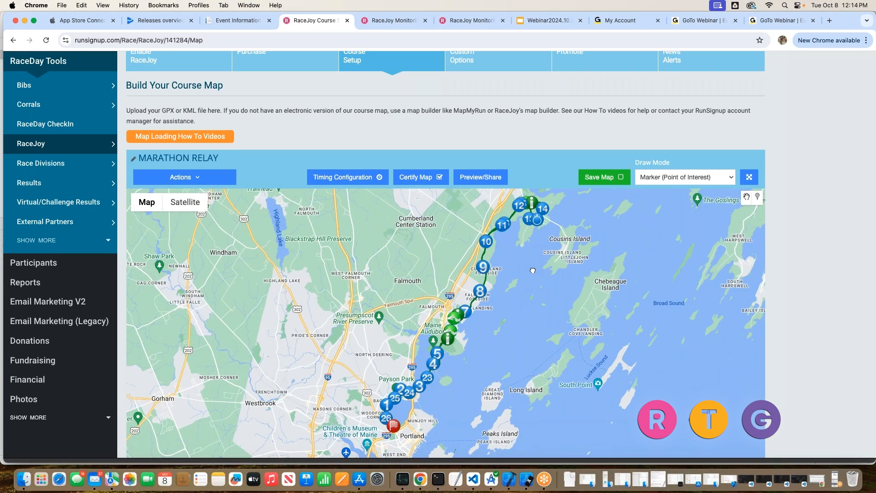
click(749, 177)
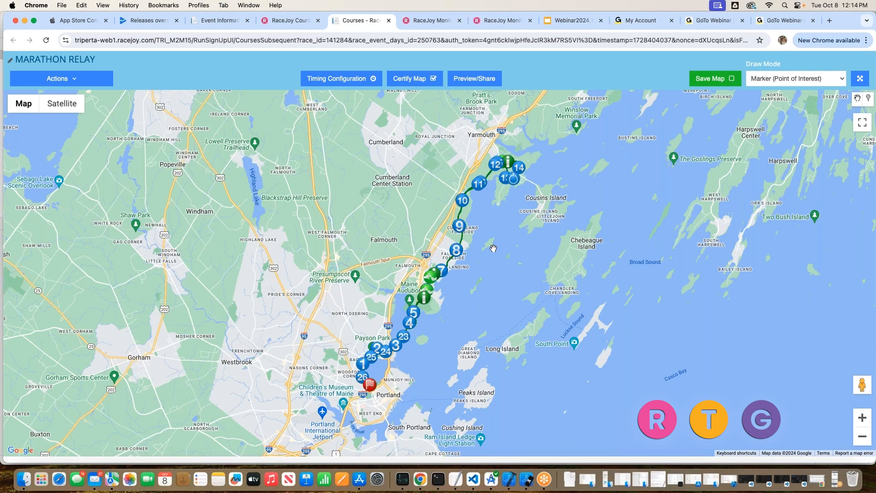
- Place a new point-of-interest marker on Gilman Rd beside the existing exchange icon and open its details
scroll(493, 248, up, 1)
drag(495, 202, 464, 370)
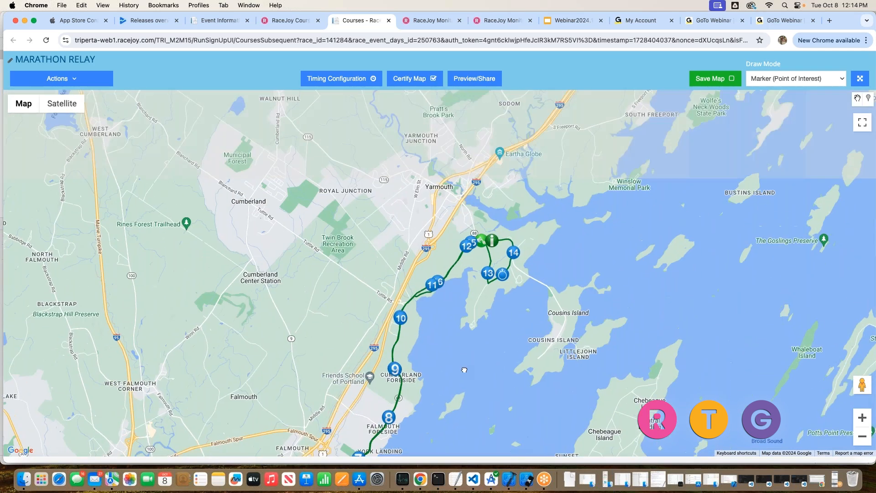
scroll(460, 250, up, 3)
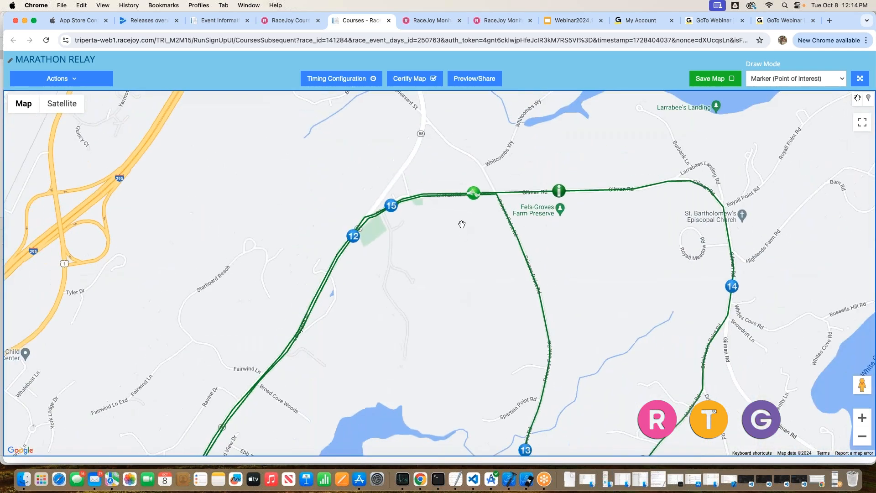
scroll(462, 224, up, 2)
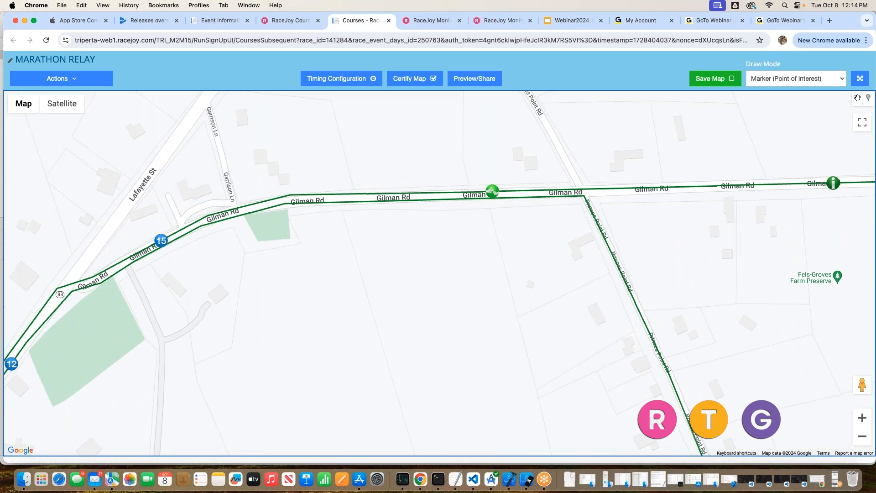
click(868, 98)
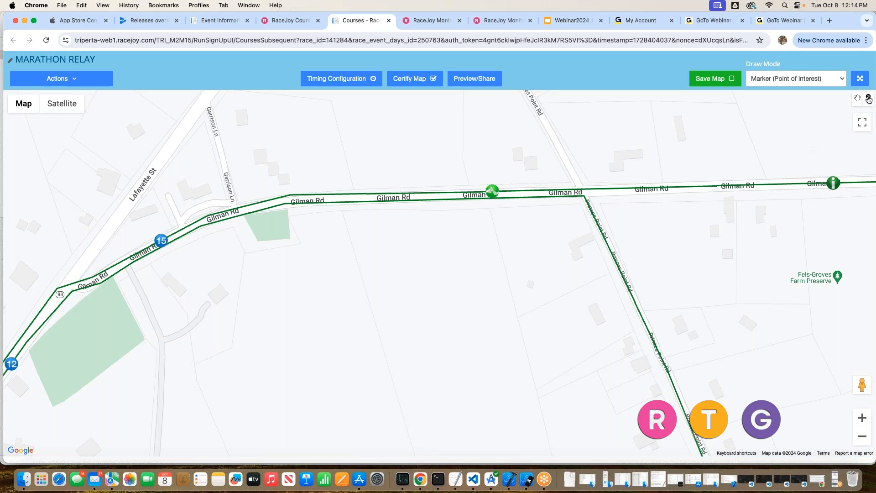
click(472, 192)
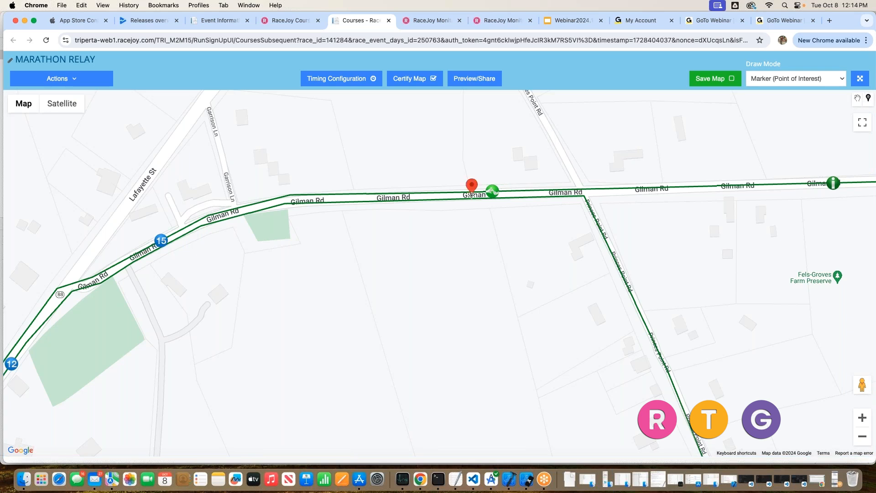
click(859, 100)
click(472, 186)
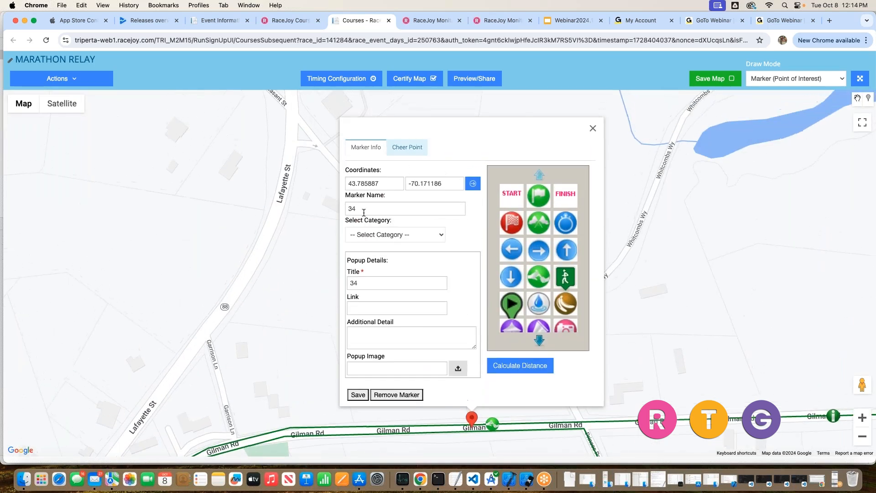
- Name the marker EXCHANGE-2 and copy the name
drag(359, 209, 307, 204)
text(EXCHANHGE)
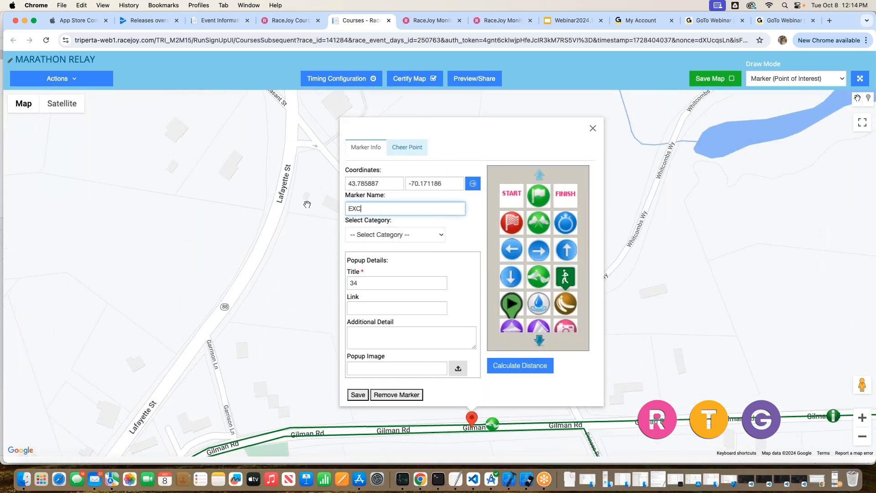
key(BackSpace)
key(BackSpace)
key(BackSpace)
key(BackSpace)
text(NGE-2)
key(super+a)
key(super+c)
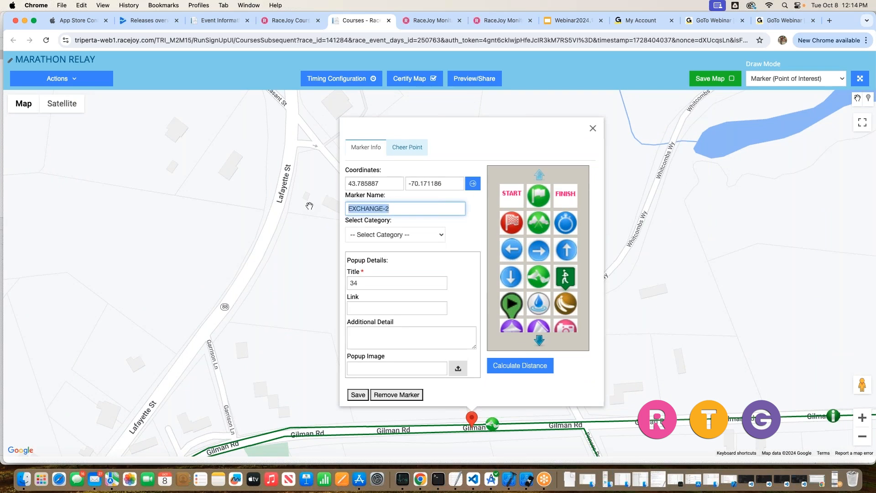
- Set the marker's category to Start-Finish and paste EXCHANGE-2 as its popup title
click(382, 235)
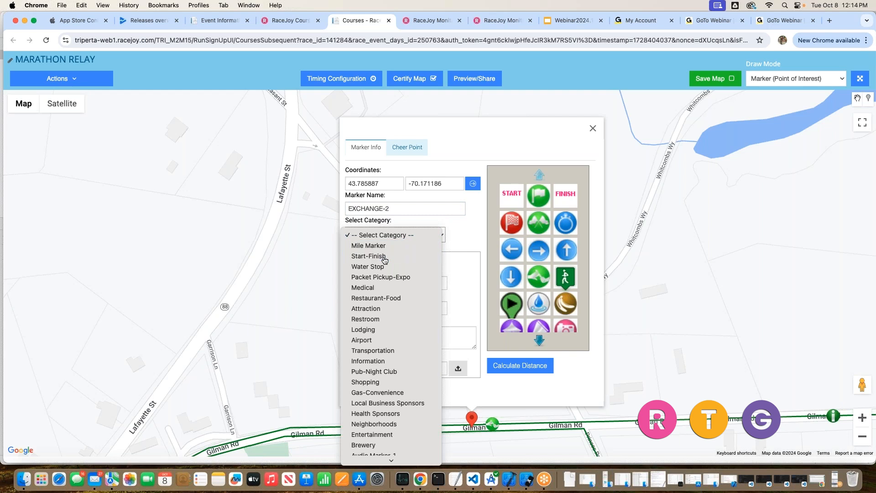
click(384, 260)
click(370, 283)
key(super+v)
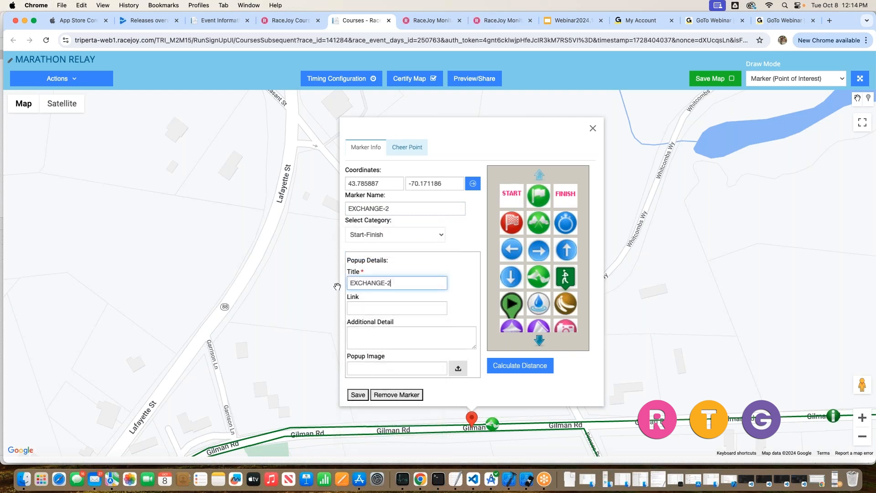
- Pick the relay exchange icon and add the marker to the timing configuration at the 14.81 distance
click(538, 276)
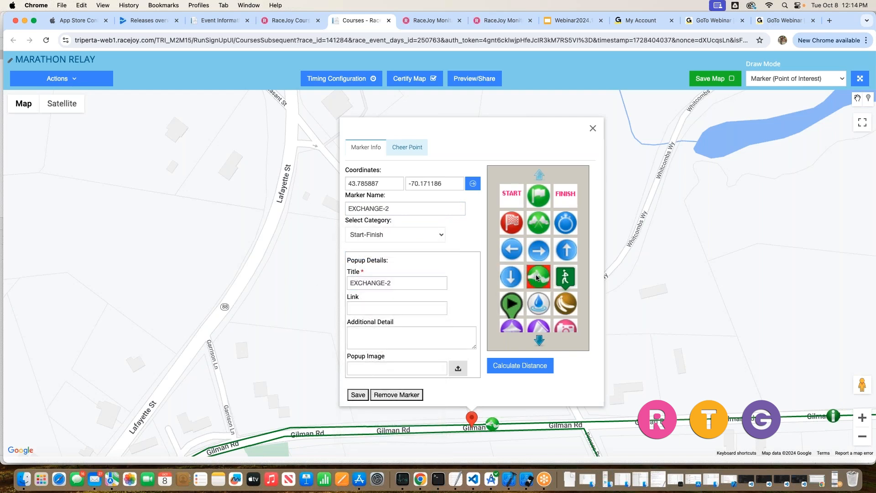
click(527, 370)
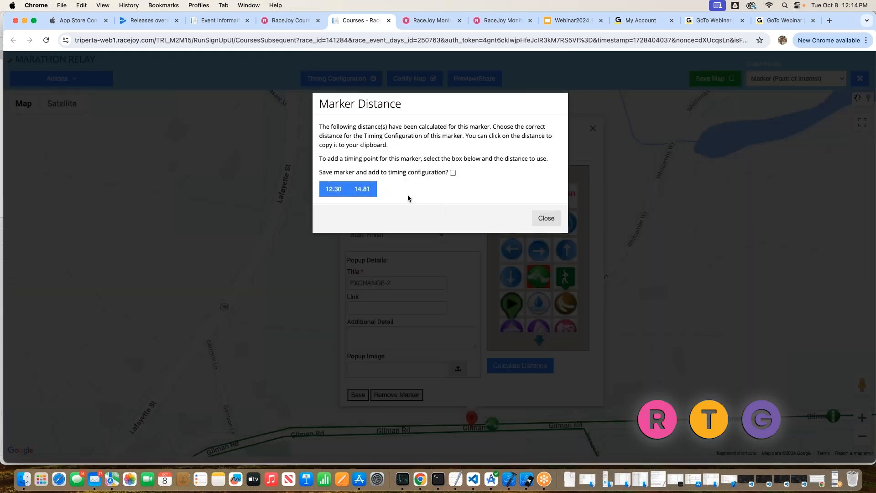
click(453, 174)
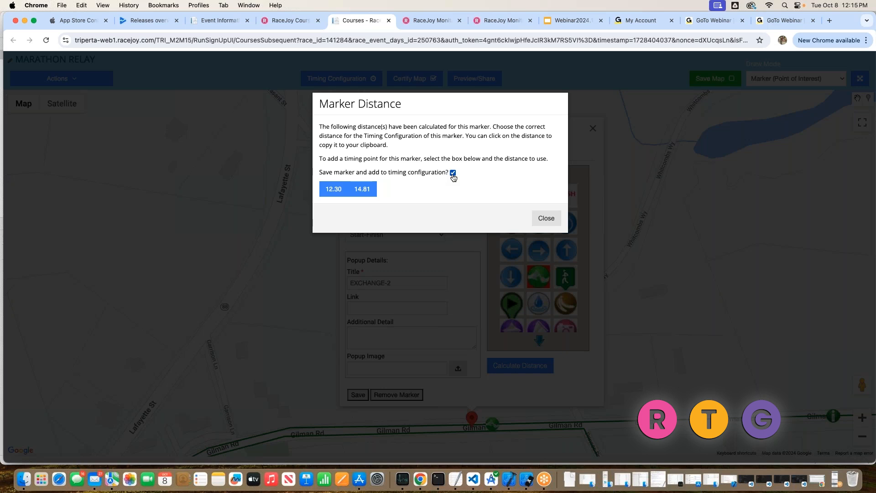
click(368, 188)
- Open the timing point configuration and review the listed timing points and exchanges
click(356, 78)
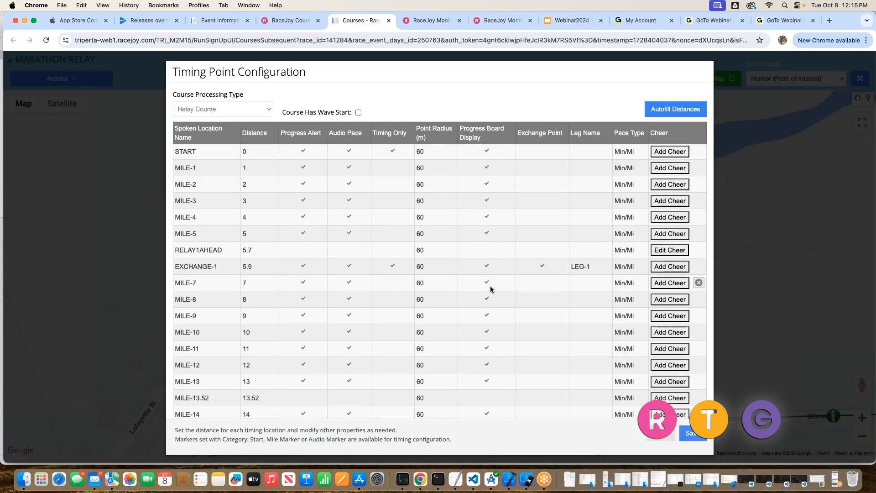
scroll(655, 276, down, 5)
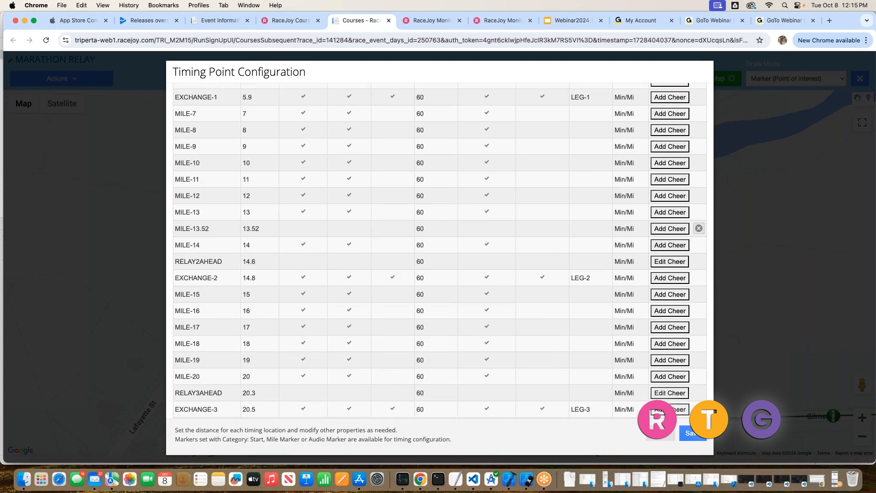
scroll(667, 280, down, 4)
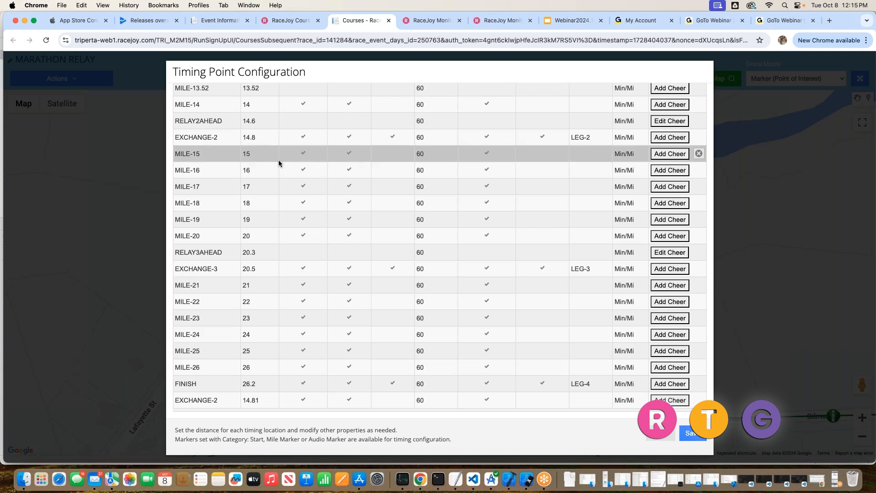
scroll(279, 163, up, 1)
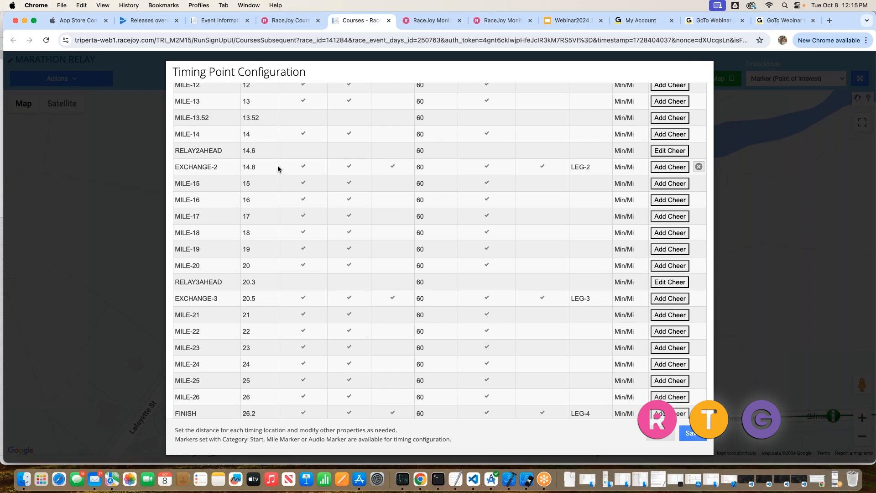
scroll(477, 188, up, 8)
scroll(478, 188, up, 3)
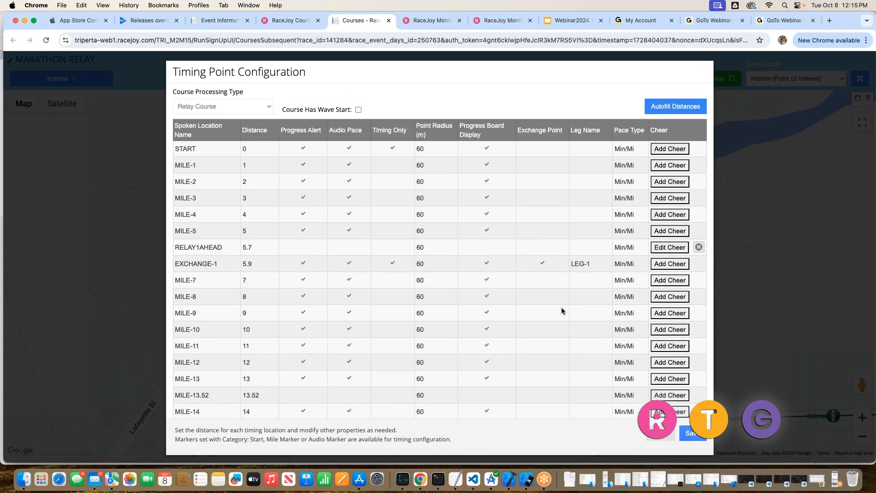
click(663, 436)
- Switch to satellite view and reposition the two exchange markers along Gilman Rd
drag(514, 316, 499, 169)
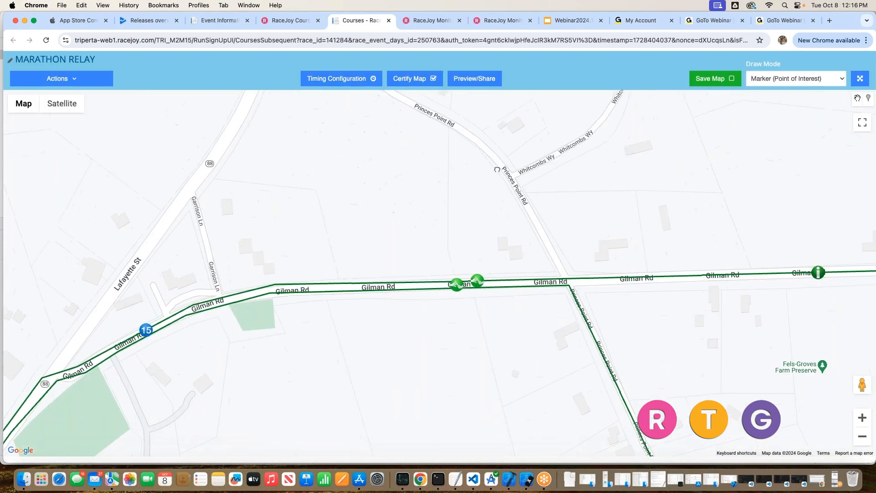
click(73, 109)
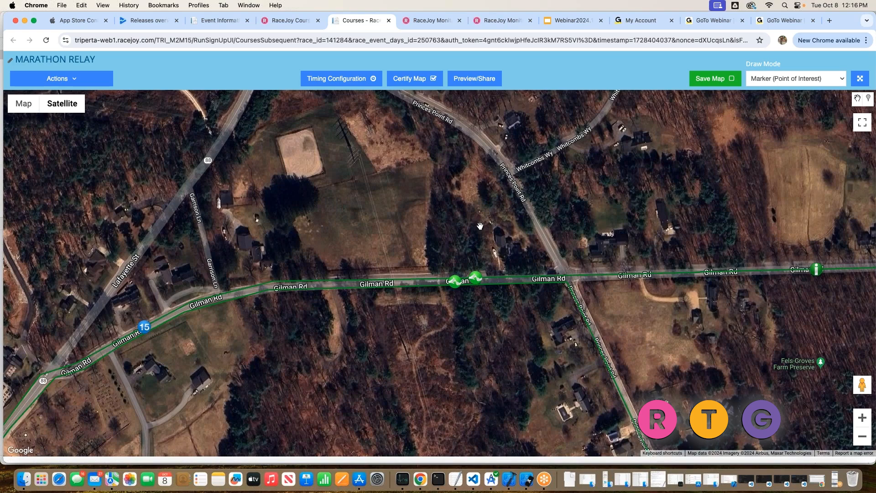
scroll(480, 225, down, 2)
scroll(477, 219, up, 5)
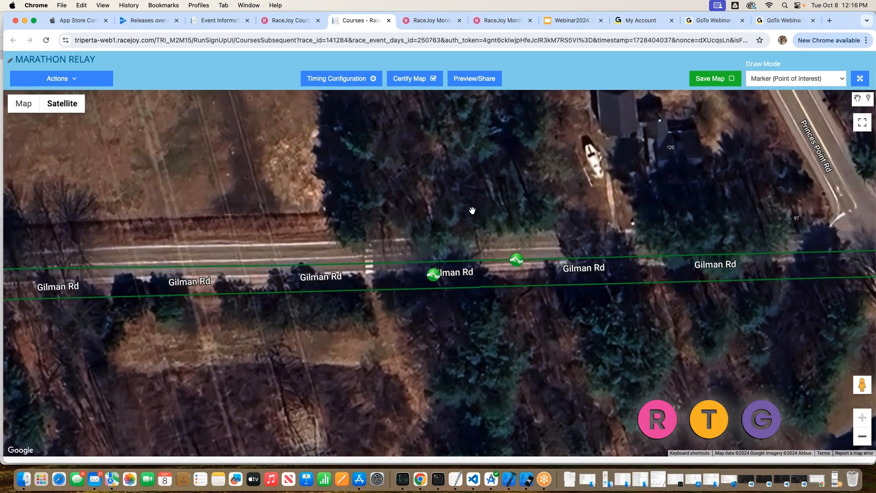
scroll(472, 210, down, 2)
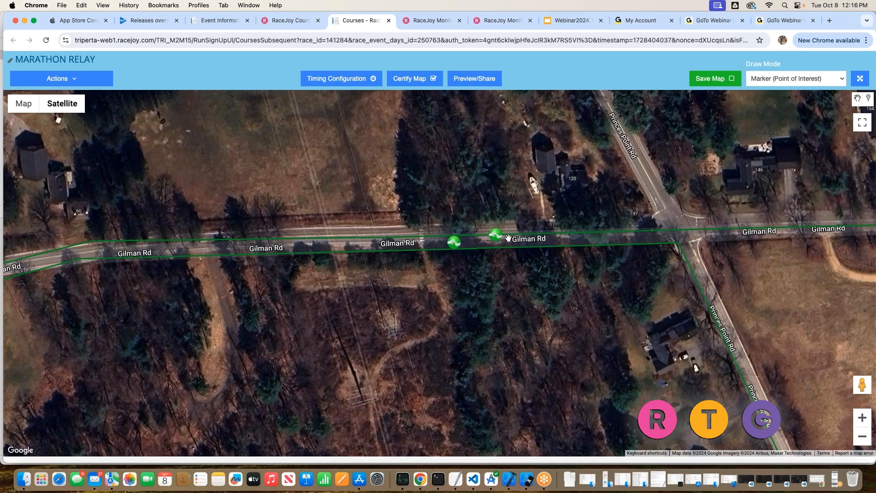
mouse_move(453, 245)
mouse_down()
mouse_move(496, 239)
mouse_move(488, 252)
mouse_move(441, 247)
mouse_up()
drag(495, 234, 411, 231)
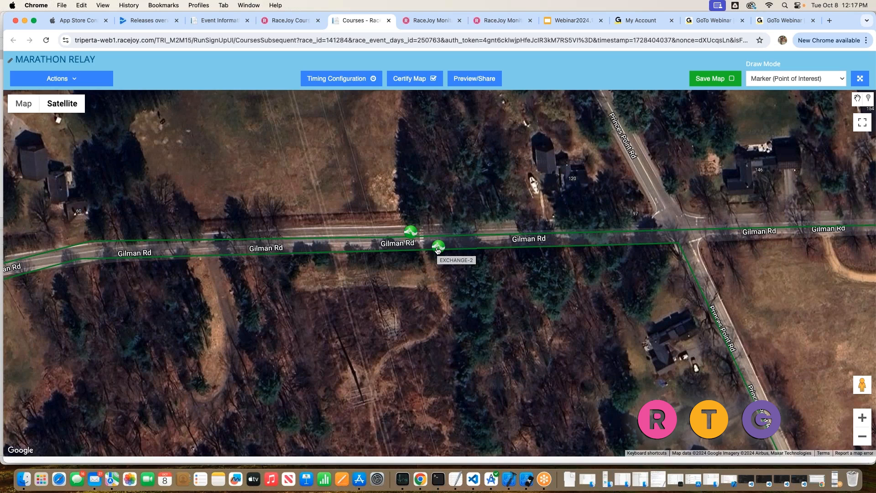
- Open the EXCHANGE-2 marker's details and close them again
drag(444, 196, 452, 165)
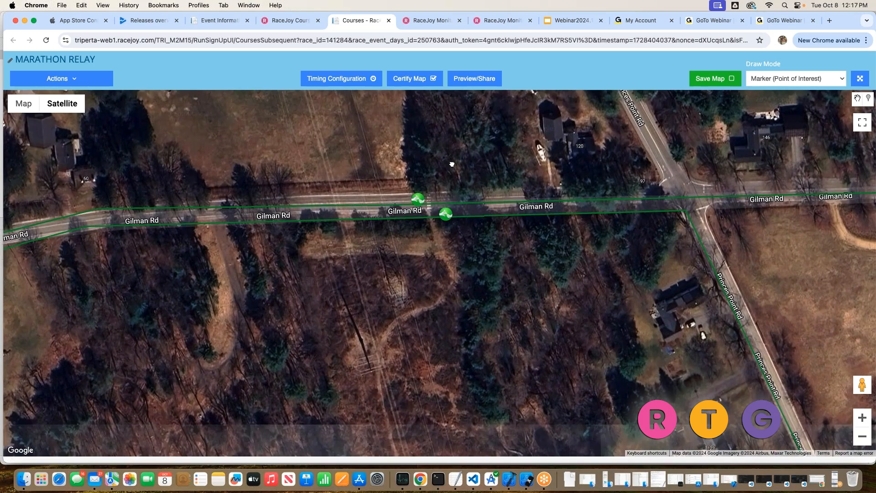
scroll(452, 165, up, 2)
scroll(452, 164, down, 2)
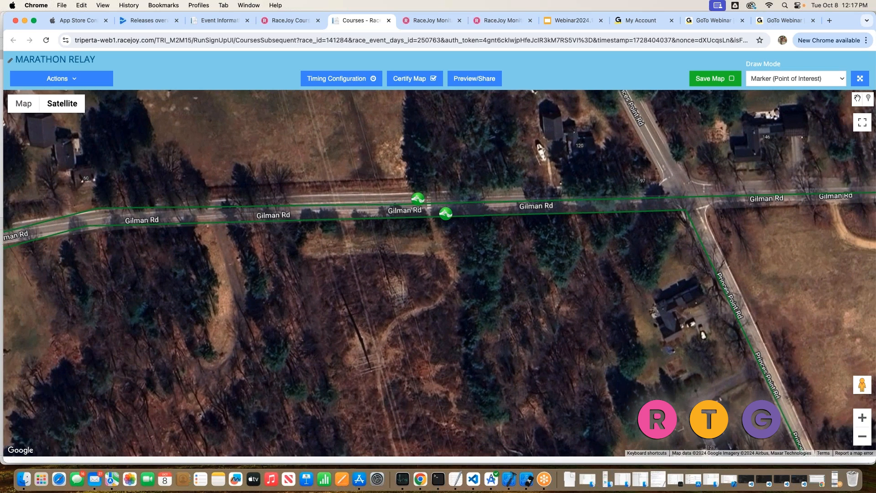
click(446, 213)
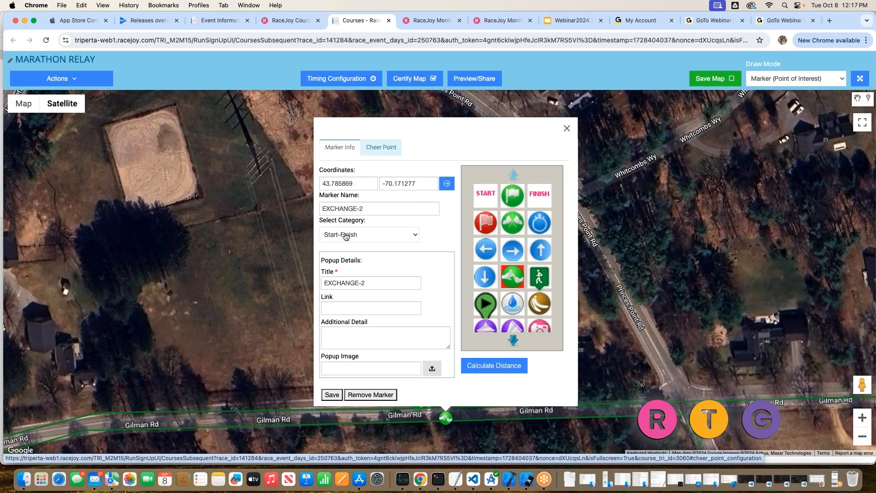
click(566, 128)
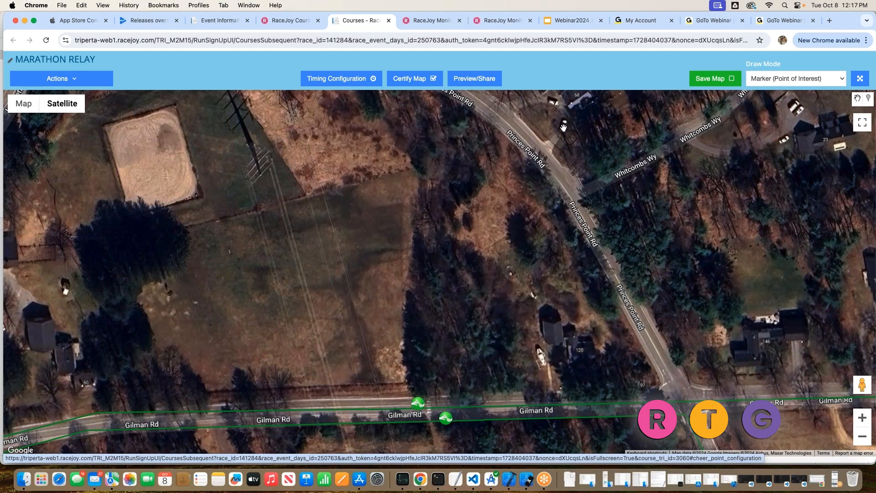
- Switch to the Webinar2024.10.8RelaysinRaceJoy slides tab and start the slideshow
drag(499, 324, 501, 211)
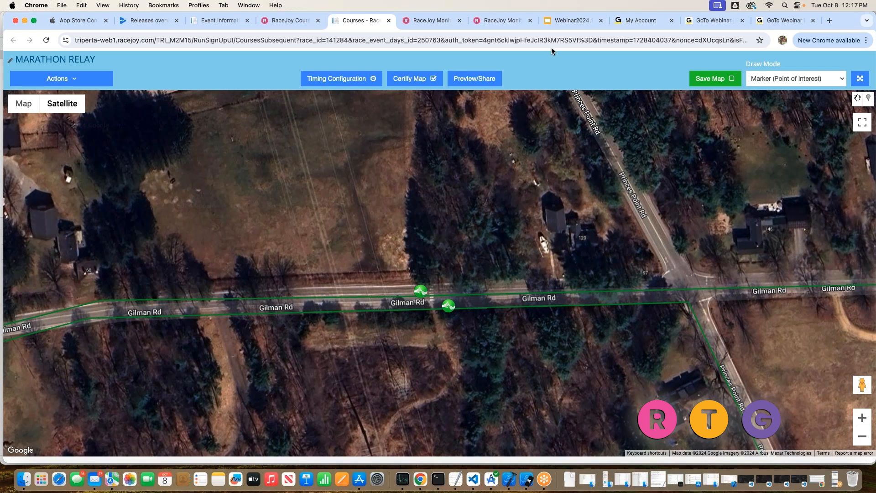
click(587, 24)
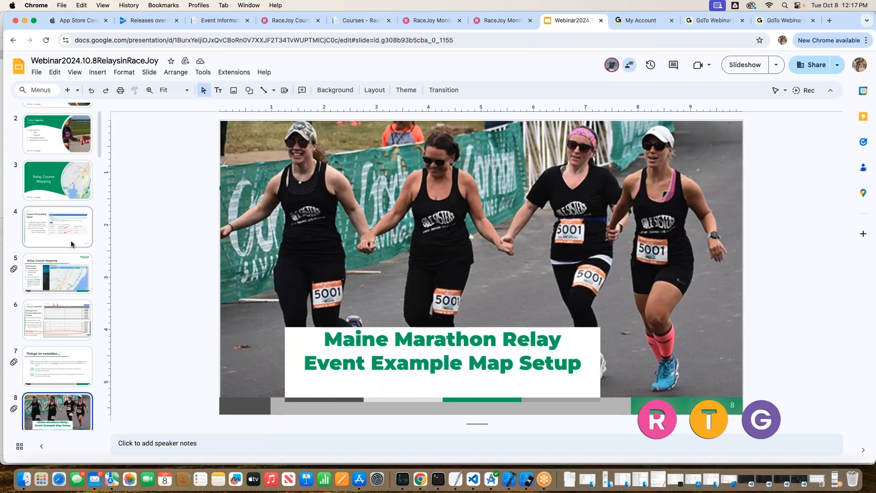
scroll(71, 237, down, 3)
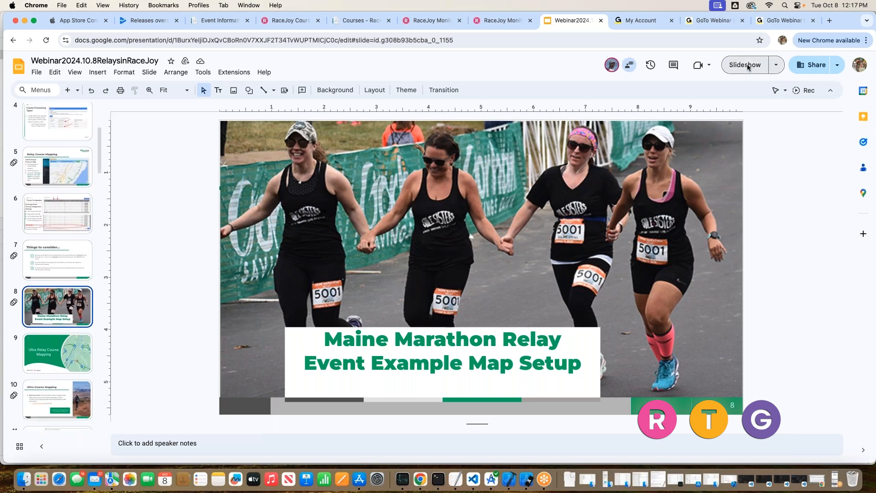
key(Down)
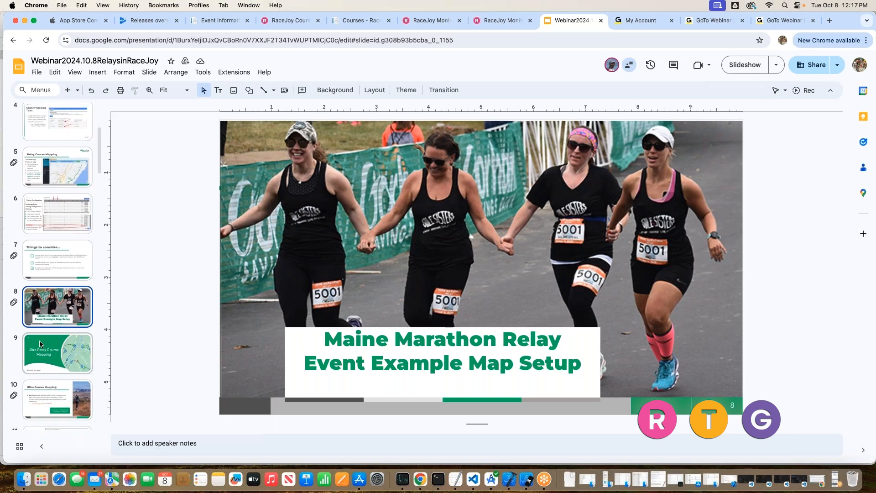
click(752, 69)
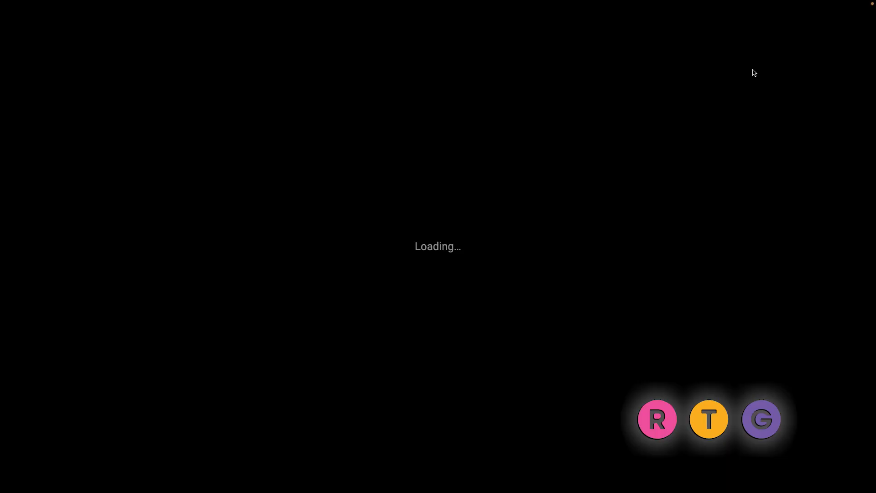